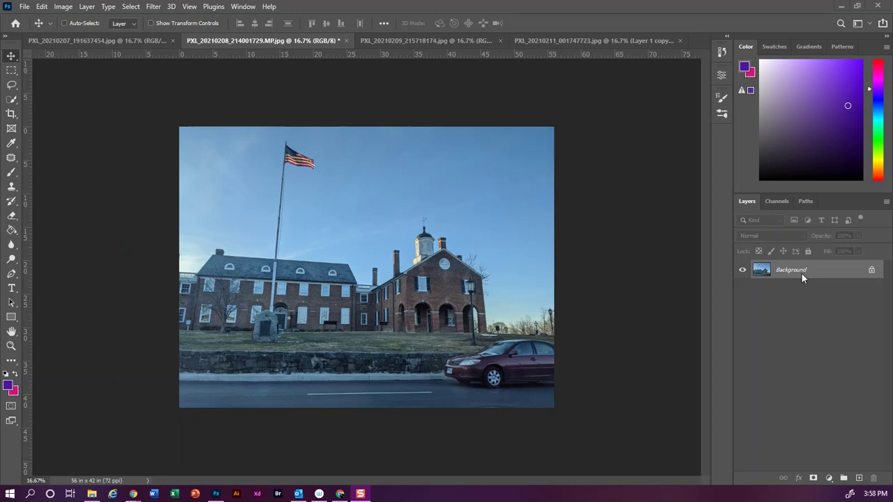
Duplicate the Background layer of the courthouse photo
click(800, 269)
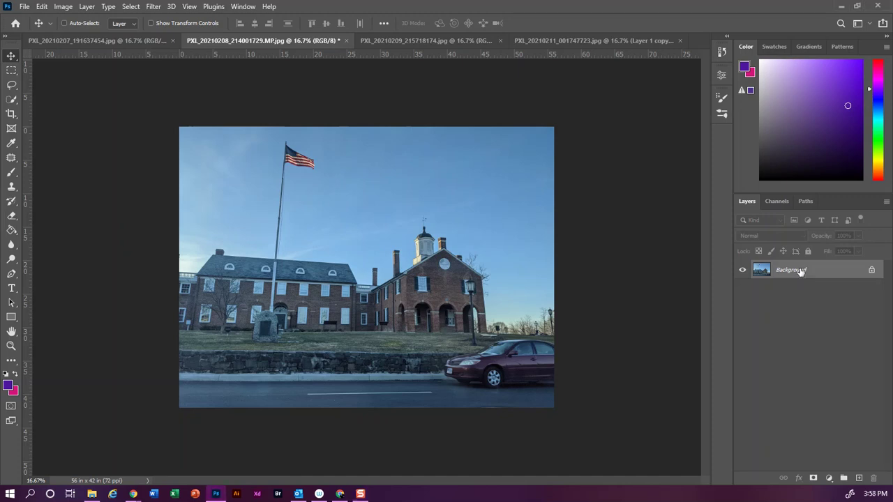
key(ctrl+j)
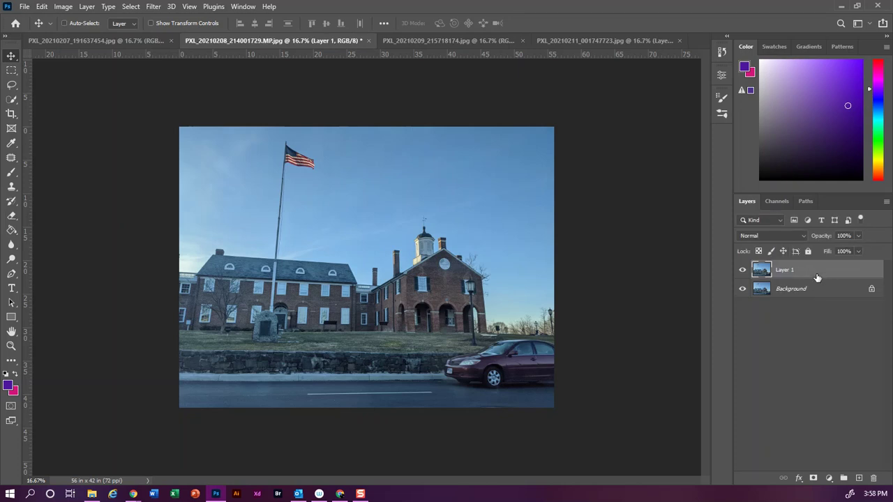
right_click(815, 272)
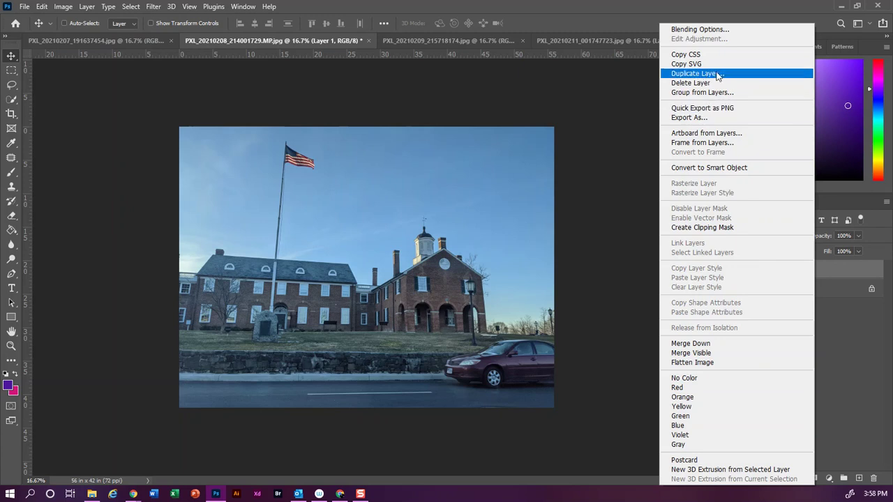
click(834, 272)
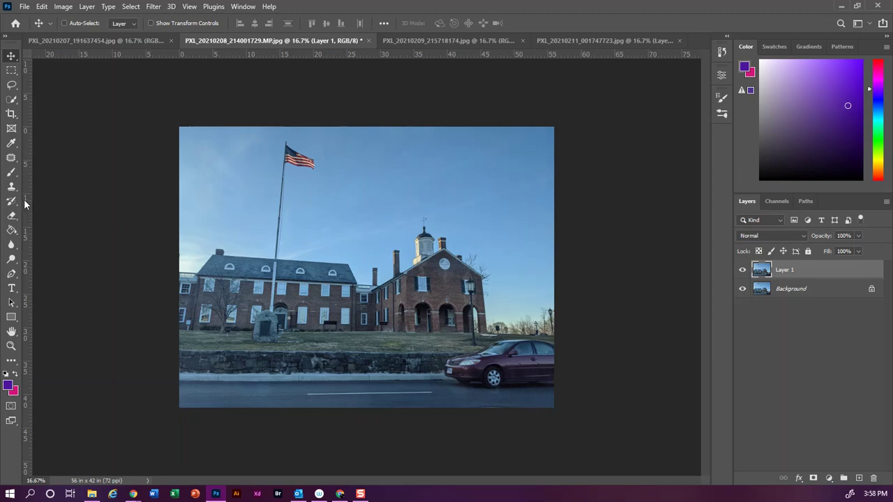
Select a rectangle of grass, stone wall and road just left of the car and copy it to a new layer
click(11, 70)
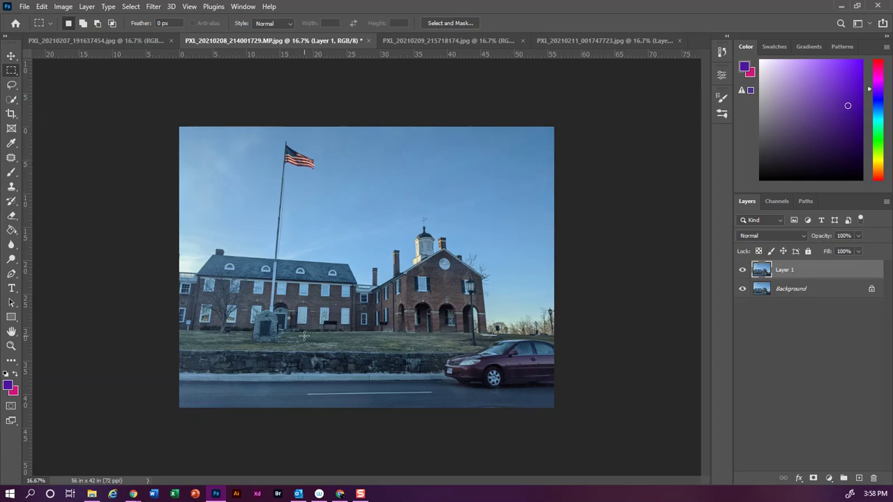
drag(304, 337, 431, 423)
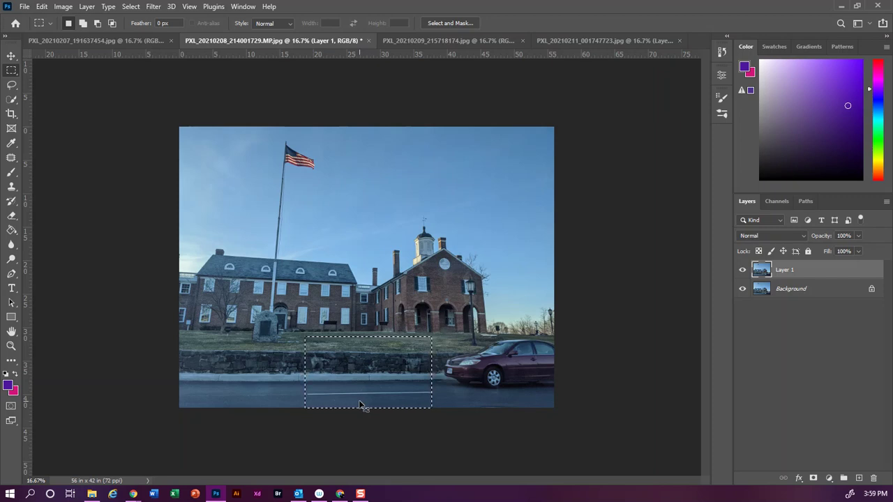
key(ctrl+j)
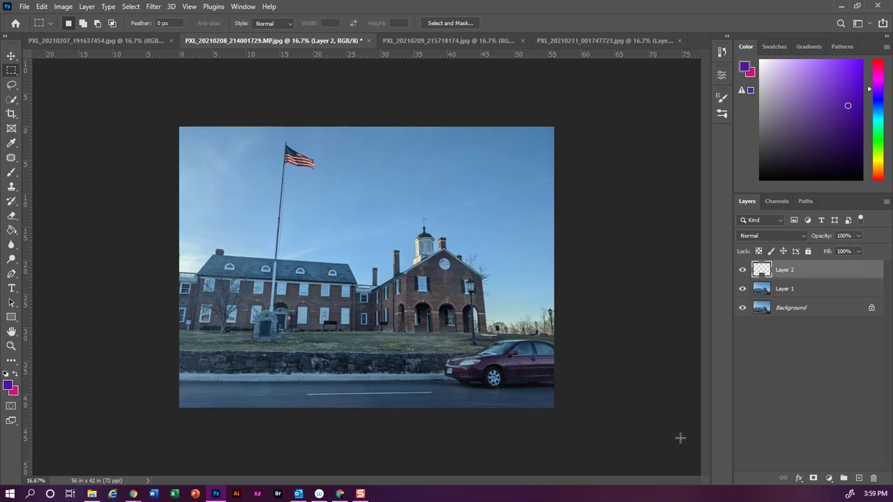
Isolate the copied patch to inspect it, and leave Layer 2 and Layer 1 shown with the Background layer hidden
click(742, 288)
click(742, 307)
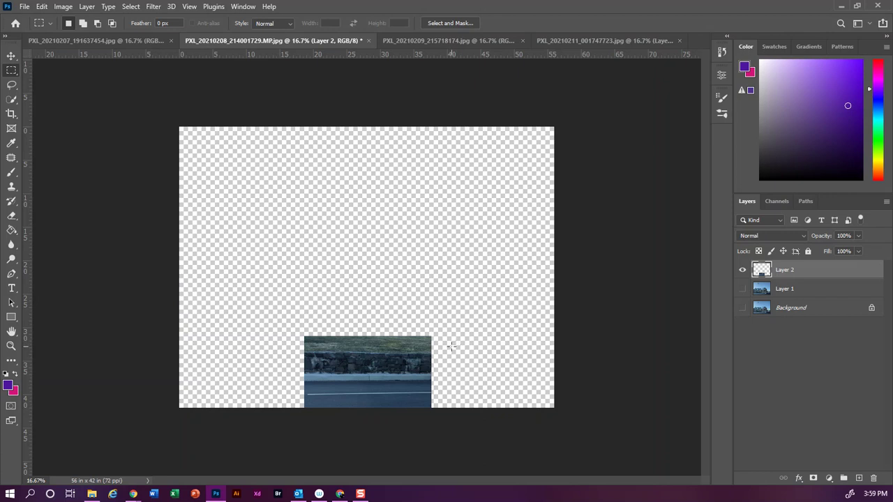
click(741, 271)
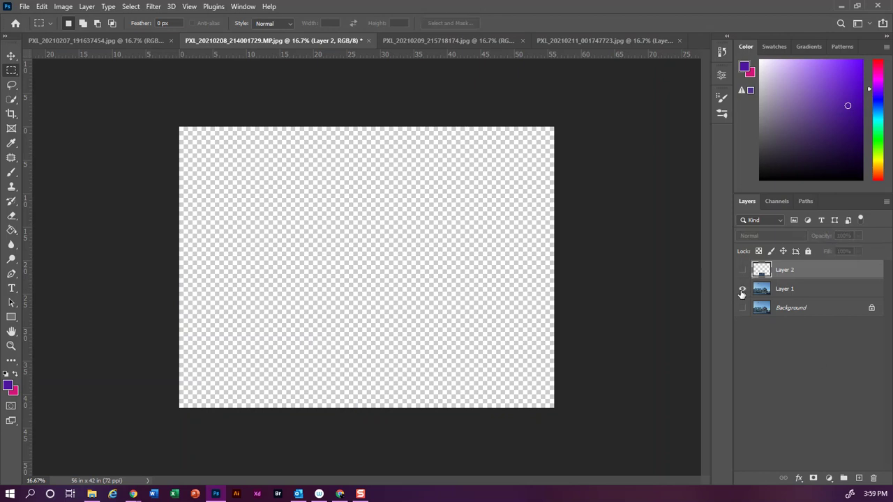
click(741, 290)
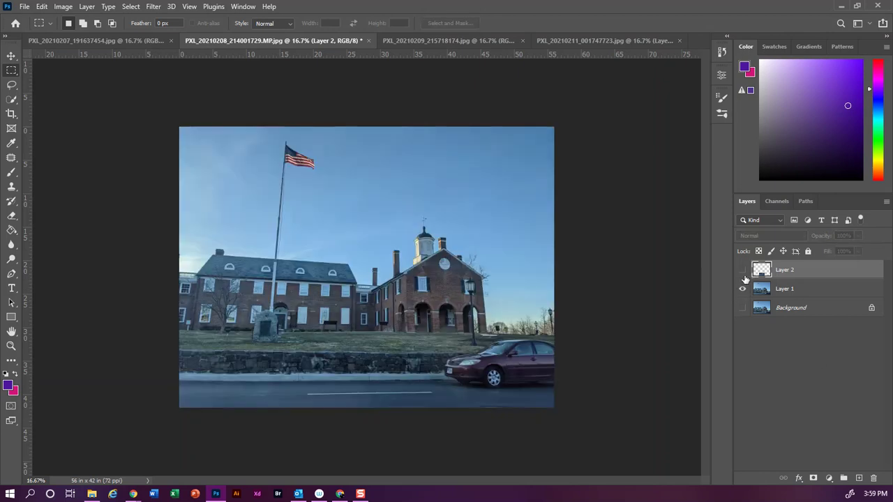
click(742, 270)
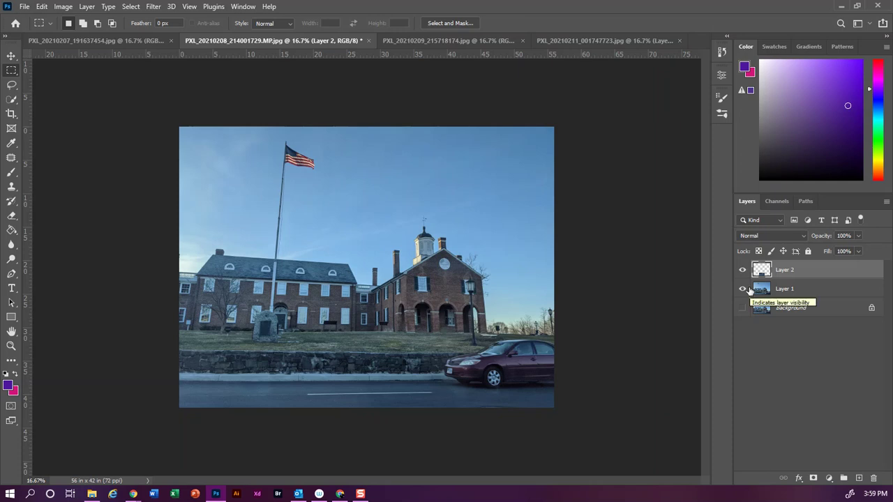
Move the copied patch right to cover the car and add a layer mask to Layer 2
click(11, 56)
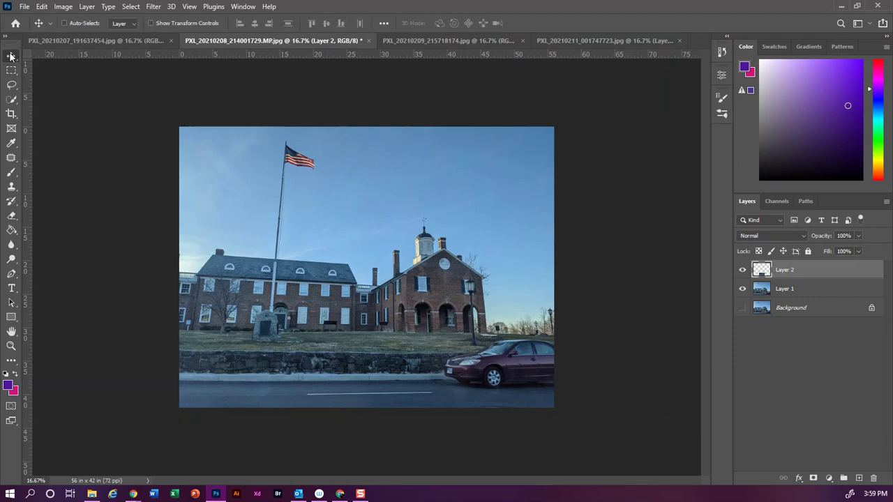
drag(360, 391, 485, 393)
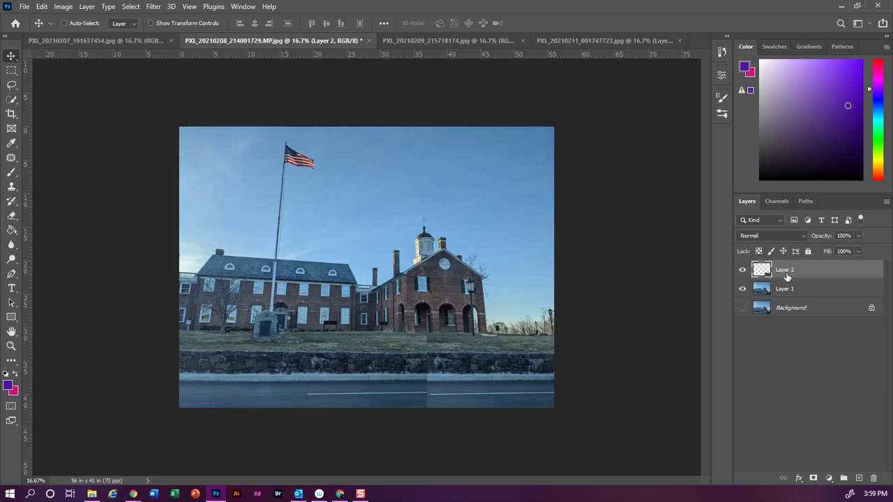
click(814, 479)
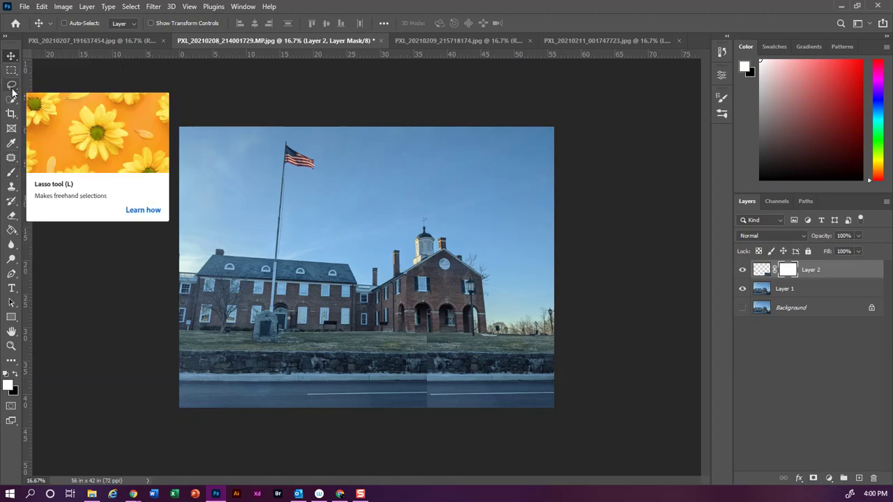
Set up the Brush tool with black as the foreground color and a flow of 18%
click(9, 175)
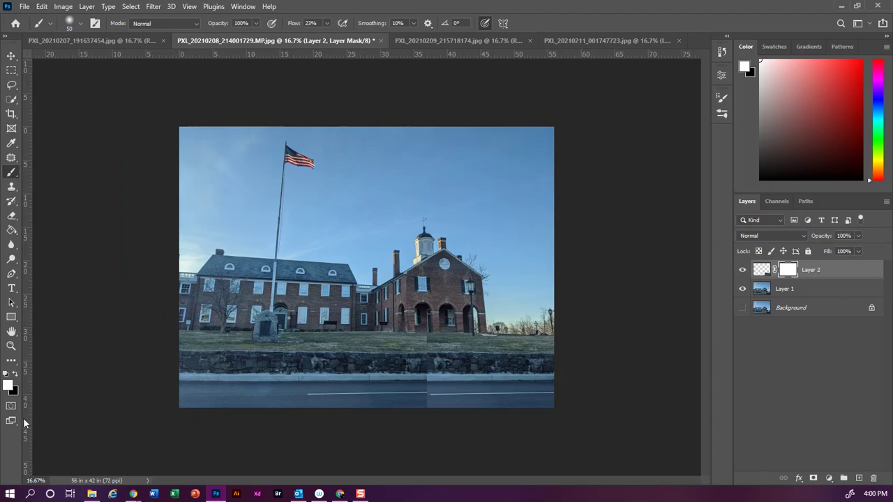
click(16, 375)
click(326, 23)
drag(326, 36, 379, 39)
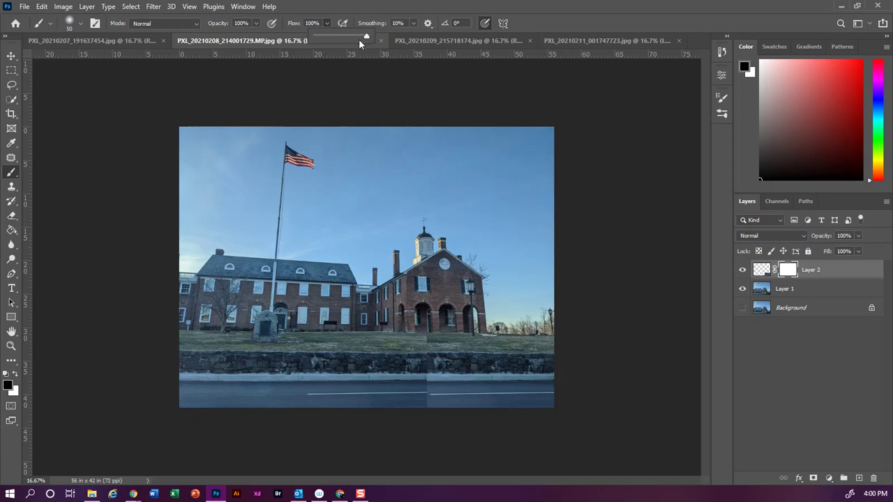
drag(366, 34, 363, 34)
click(327, 22)
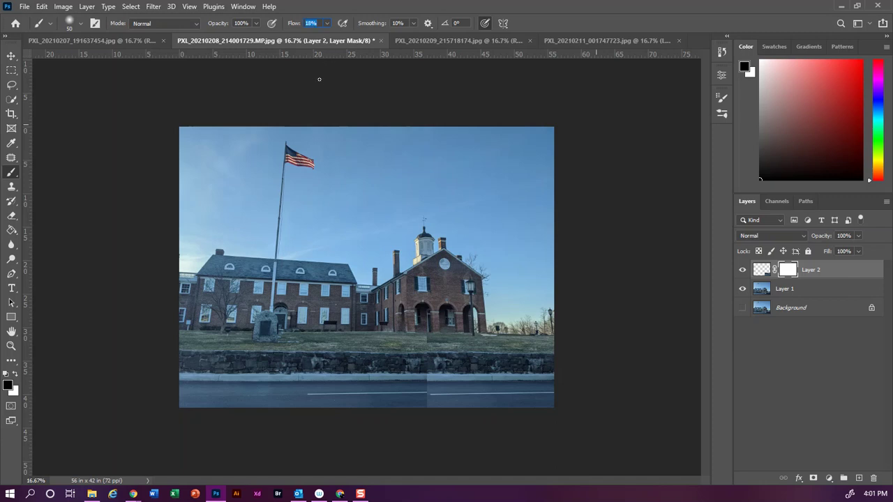
key(Return)
Enlarge the soft round brush to 250 px and keep its hardness very low
key(bracketright)
key(bracketright)
key(bracketright)
key(bracketright)
key(bracketright)
key(bracketright)
key(bracketright)
key(bracketright)
key(bracketright)
click(74, 25)
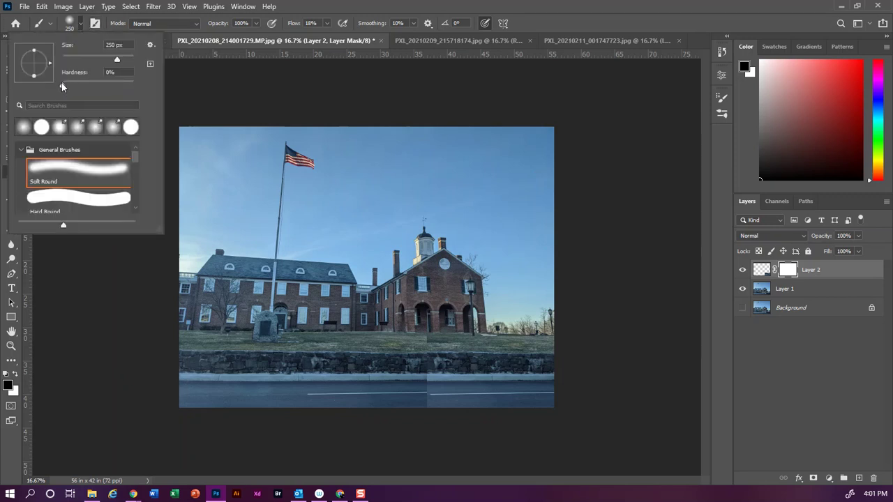
mouse_move(60, 83)
mouse_down()
mouse_move(76, 84)
mouse_move(62, 84)
mouse_up()
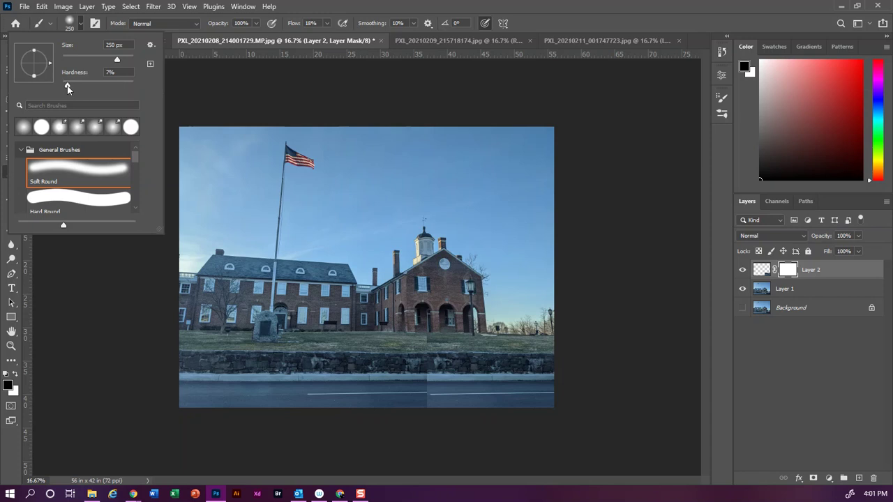
click(80, 25)
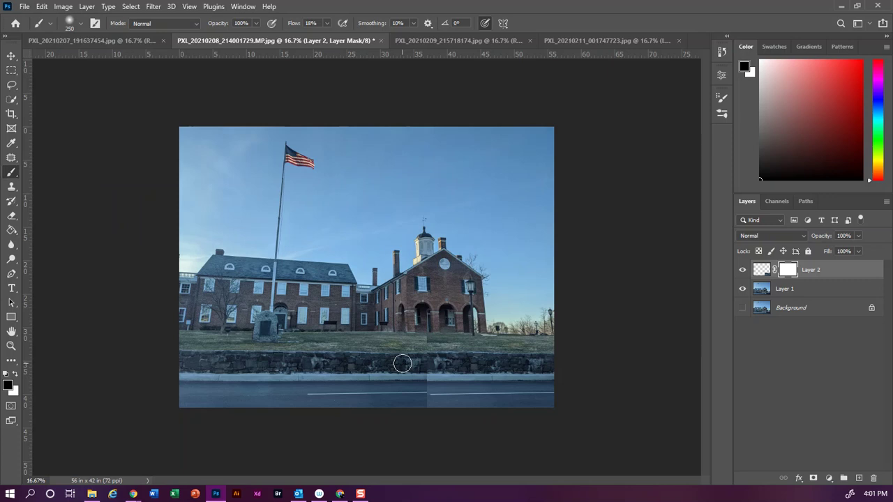
Enlarge the brush to 500 px and paint black on Layer 2's mask along the patch's left seam and upper edge near the lamp post
key(bracketright)
key(bracketright)
key(bracketright)
click(759, 270)
click(787, 270)
mouse_move(426, 399)
mouse_down()
mouse_move(427, 363)
mouse_move(430, 399)
mouse_move(428, 381)
mouse_up()
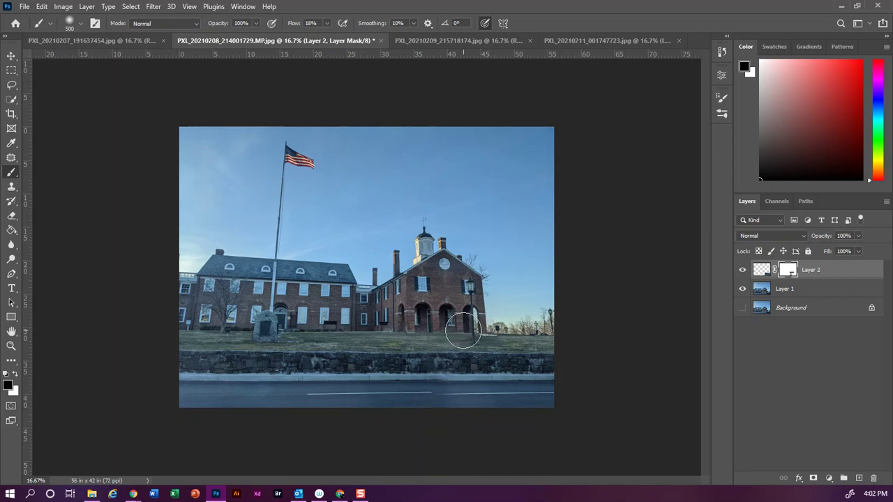
mouse_move(487, 333)
mouse_down()
mouse_move(490, 351)
mouse_move(495, 334)
mouse_up()
Free Transform Layer 2's image, reducing its height to 96.51% from the lower edge to align the white road line across the seam
click(762, 273)
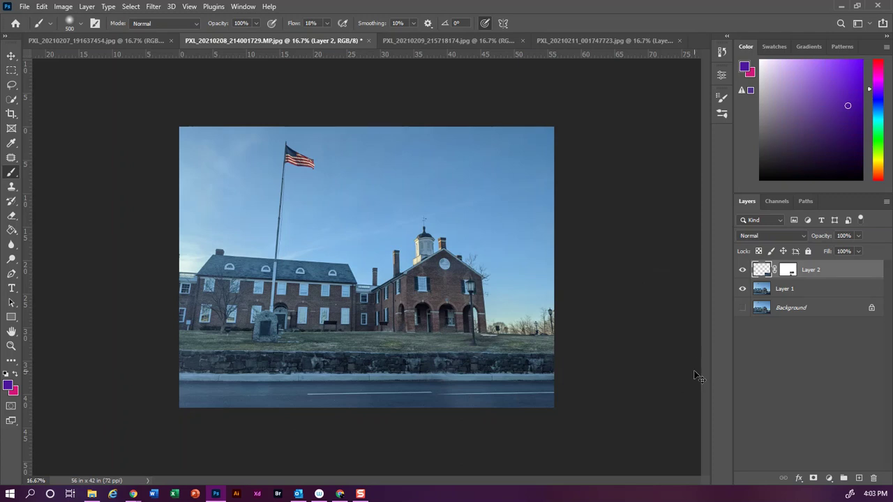
key(ctrl+t)
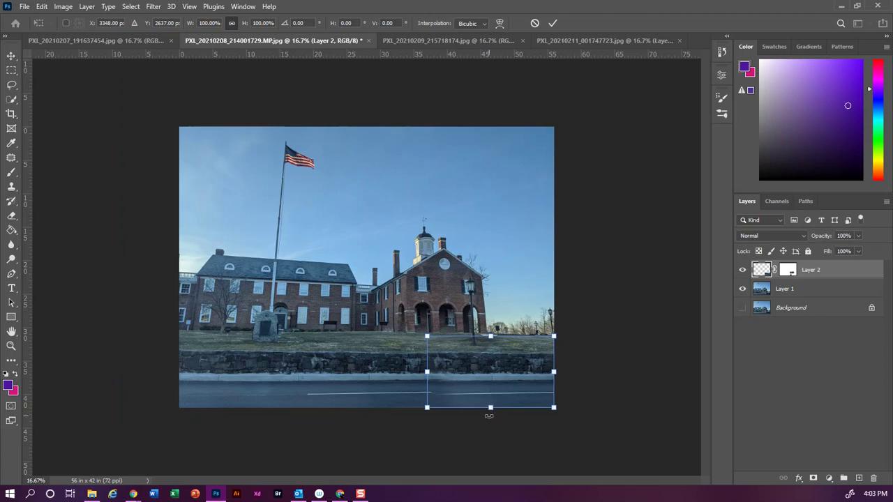
drag(491, 405, 491, 407)
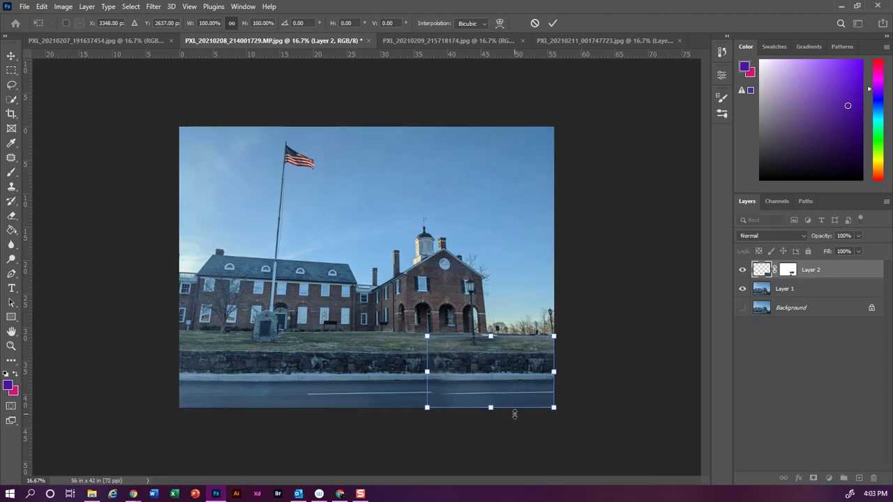
key(ctrl+plus)
key(ctrl+plus)
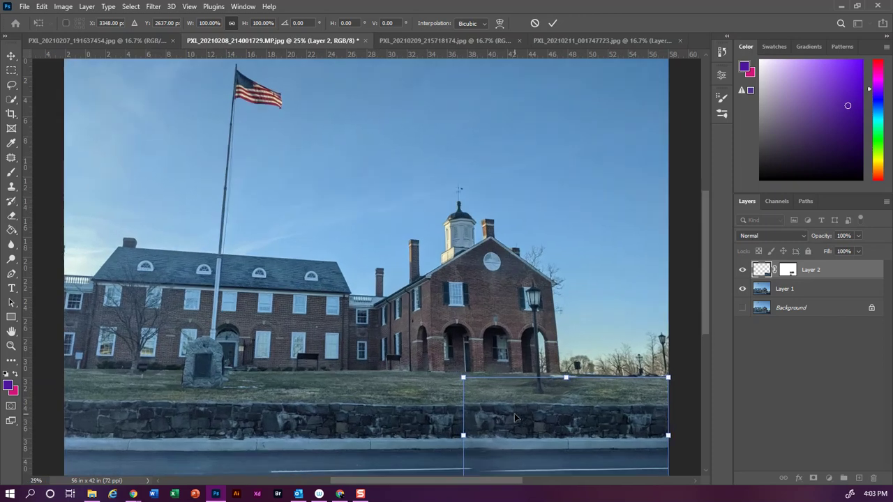
scroll(641, 396, down, 5)
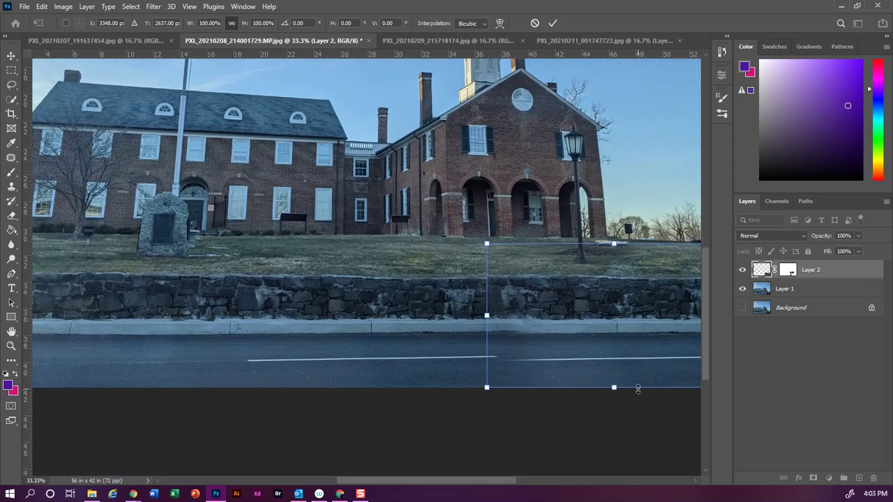
click(527, 479)
drag(527, 477, 546, 478)
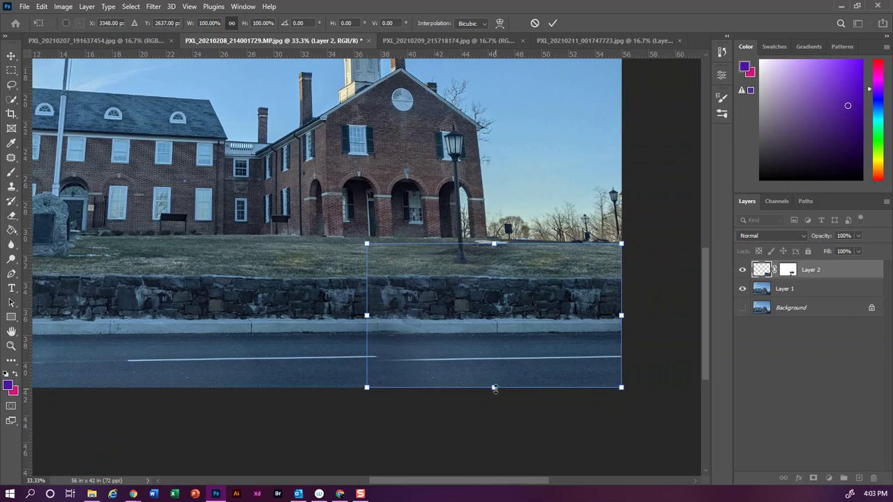
drag(495, 388, 495, 382)
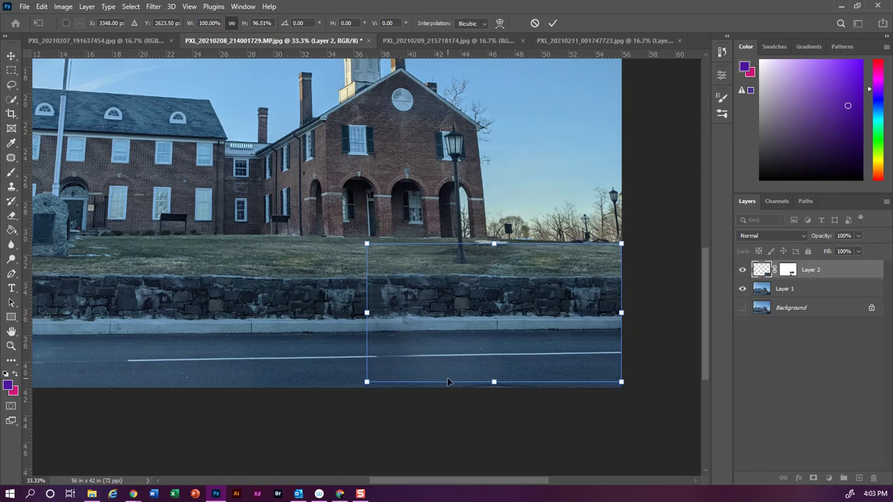
key(Return)
key(b)
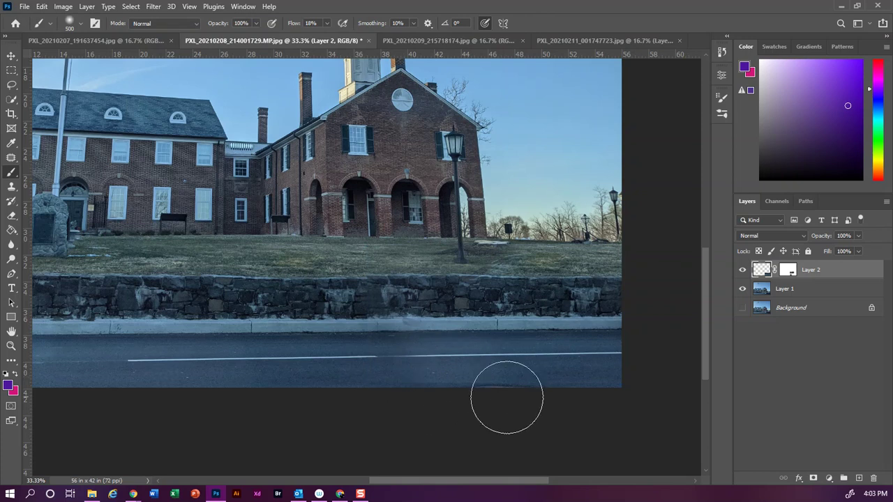
drag(479, 481, 406, 482)
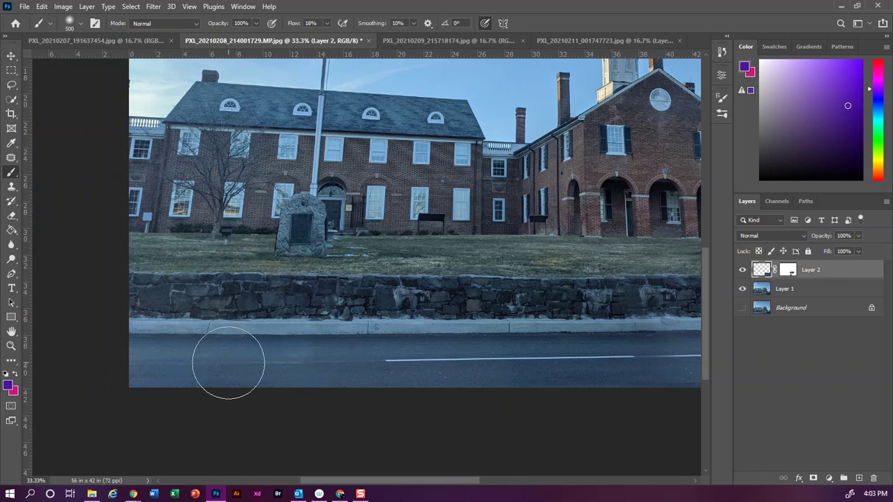
drag(460, 482, 580, 482)
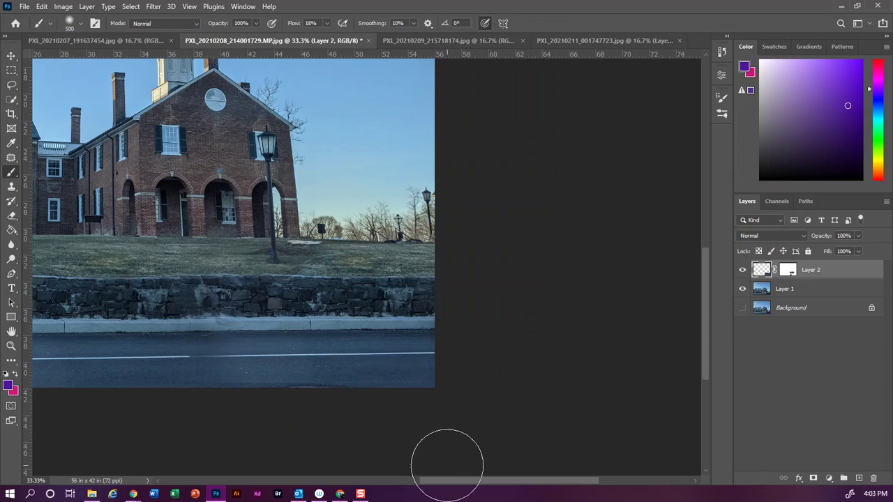
key(ctrl+minus)
key(ctrl+minus)
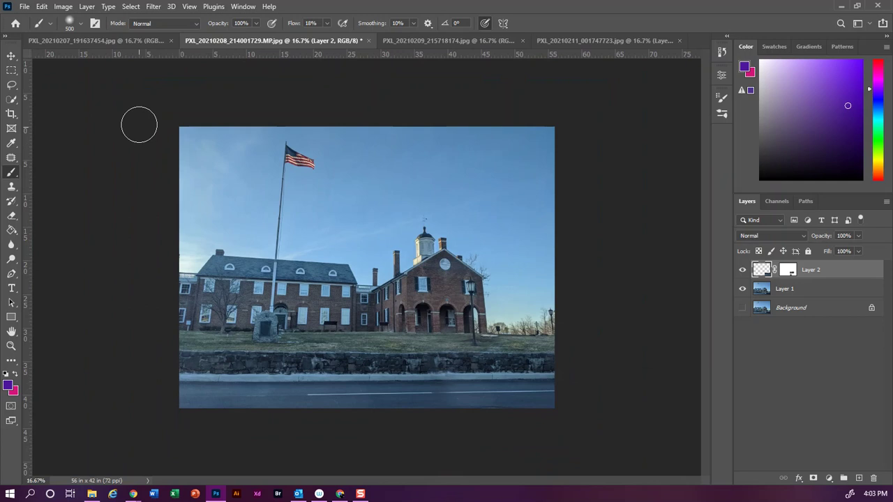
Begin saving the edited photo under a new file name made of the author's last name, first name and "copypaste", separated by underscores
click(24, 6)
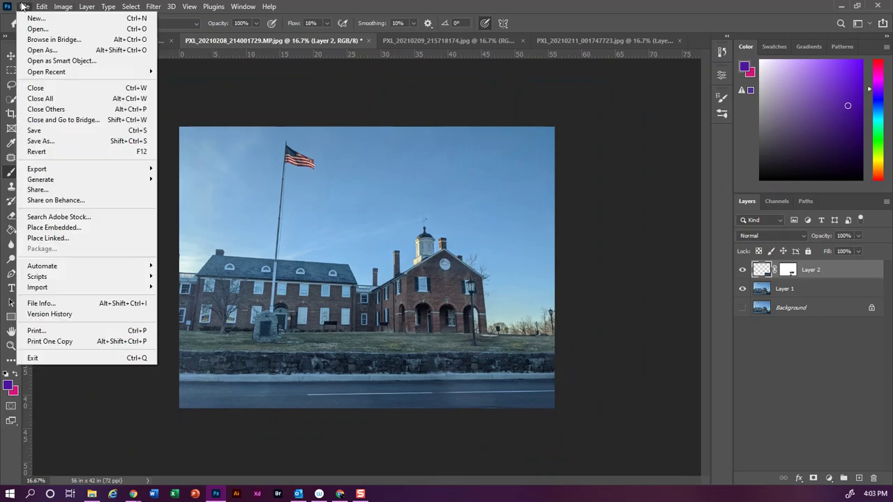
click(52, 141)
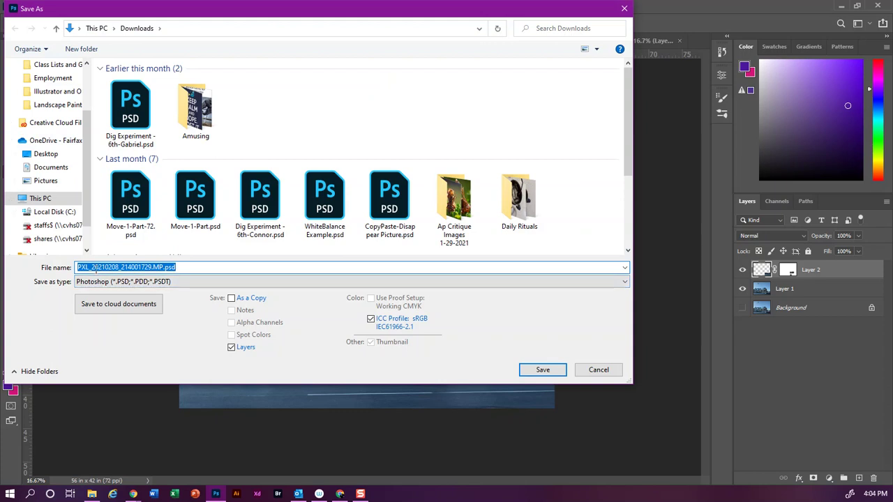
text(search)
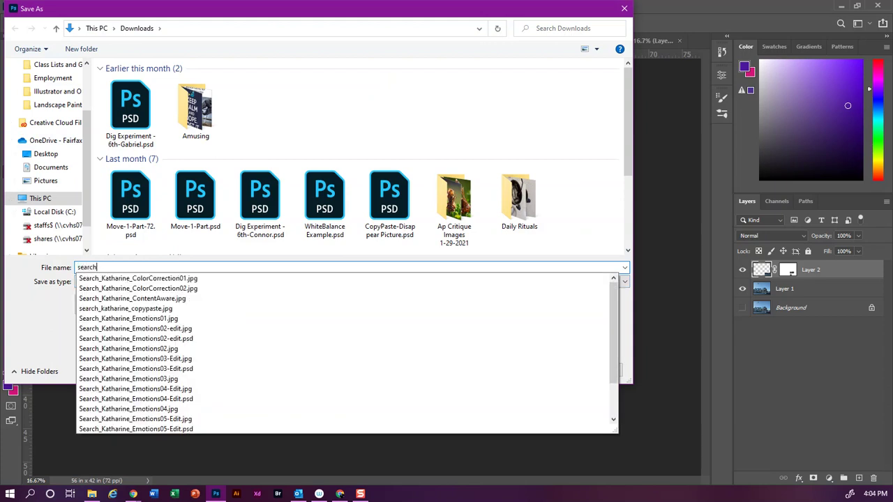
text(_katharine_cop)
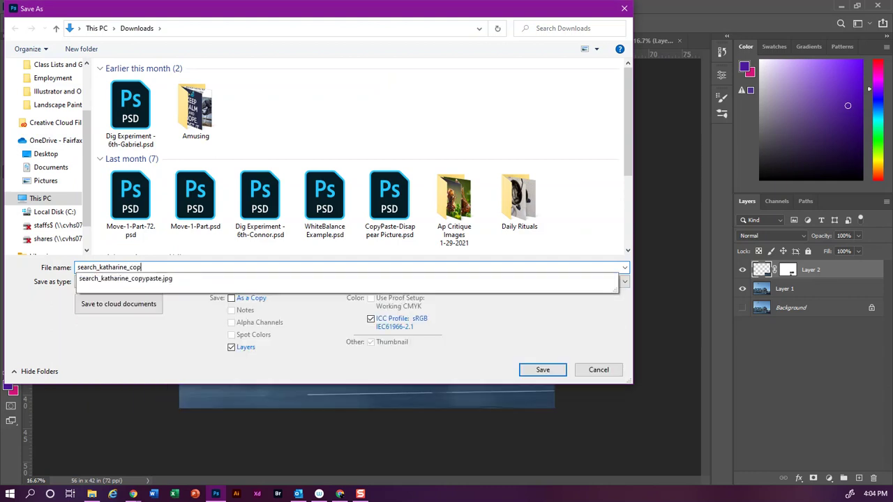
text(ypaste)
click(140, 336)
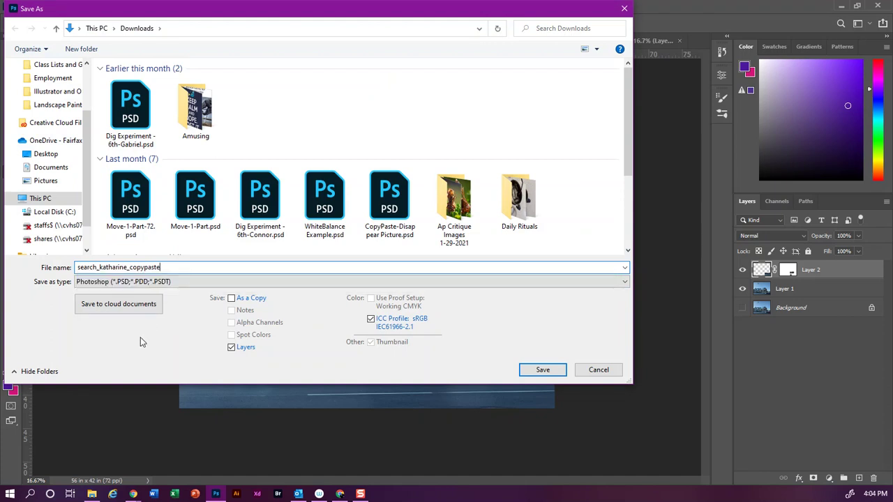
Save the photo as a JPEG in Downloads, adding 2 after "copypaste" in the file name, and accept the JPEG options
click(101, 282)
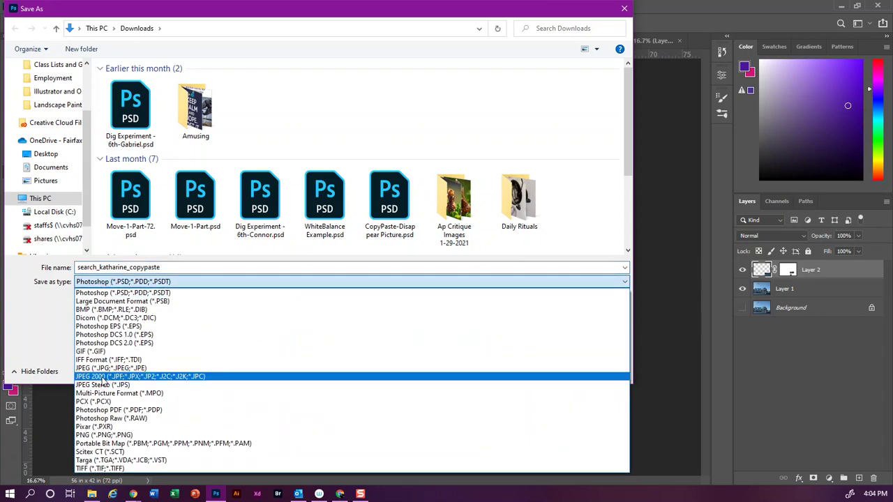
click(101, 368)
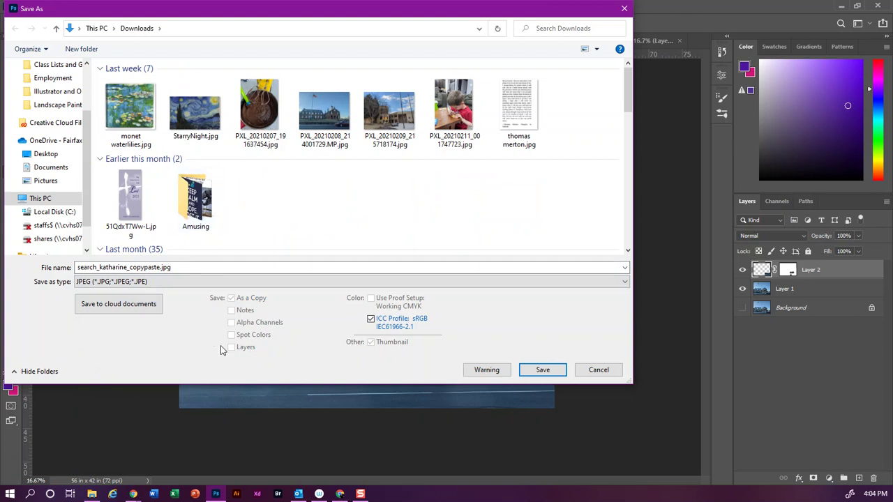
double_click(160, 267)
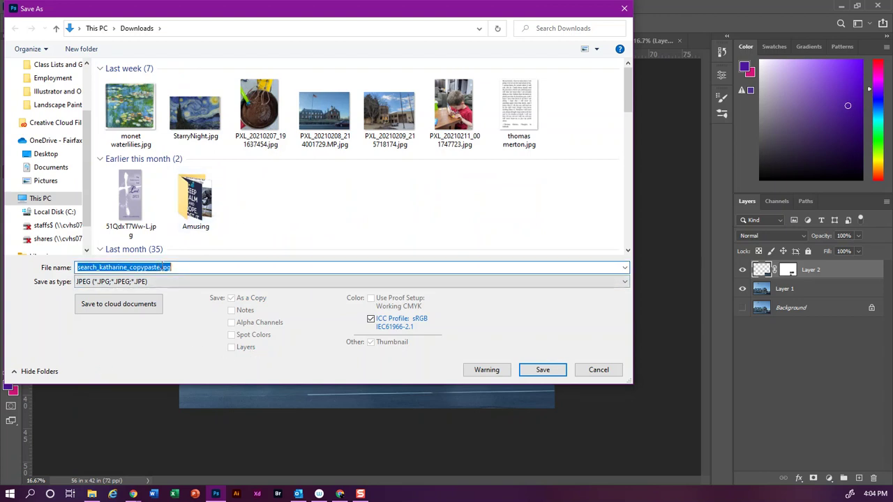
click(159, 267)
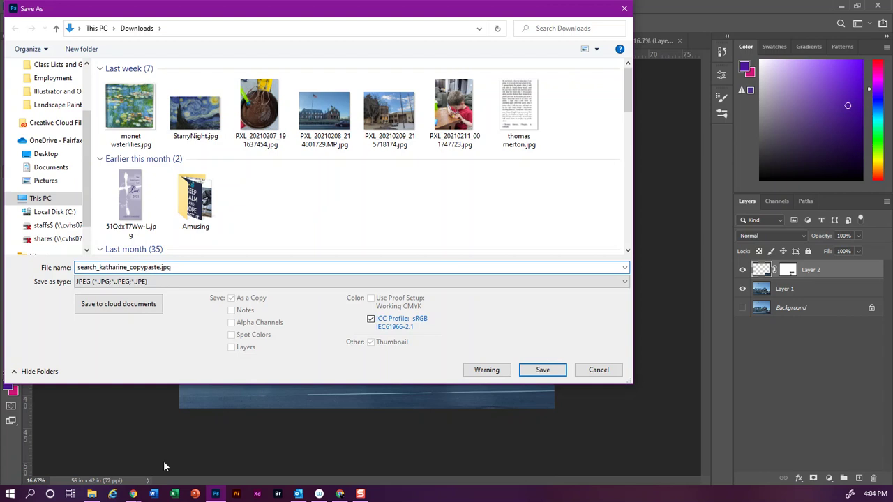
text(2)
click(537, 370)
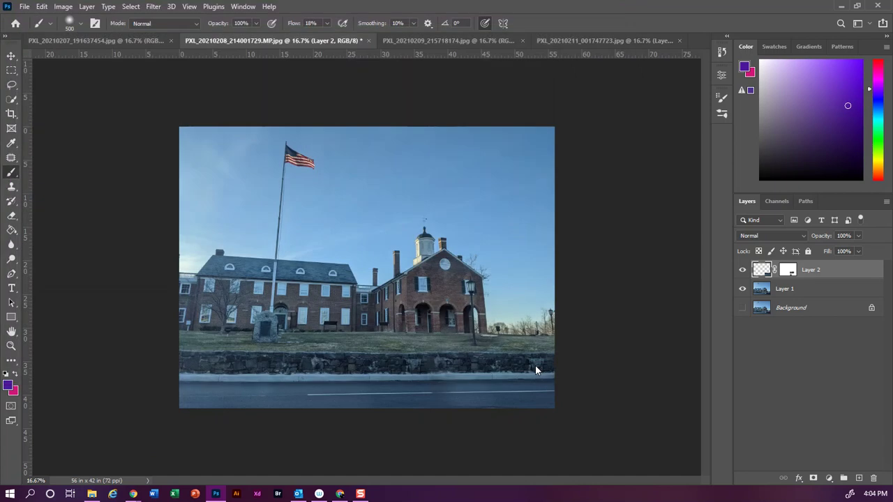
click(368, 189)
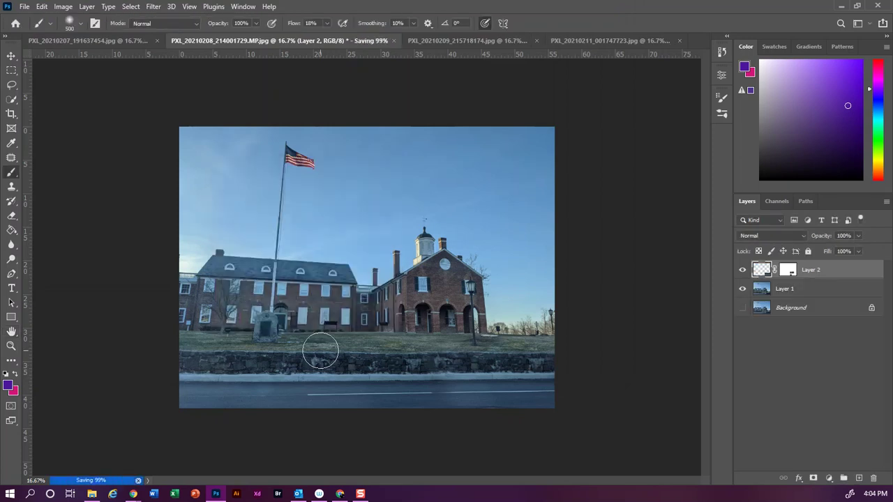